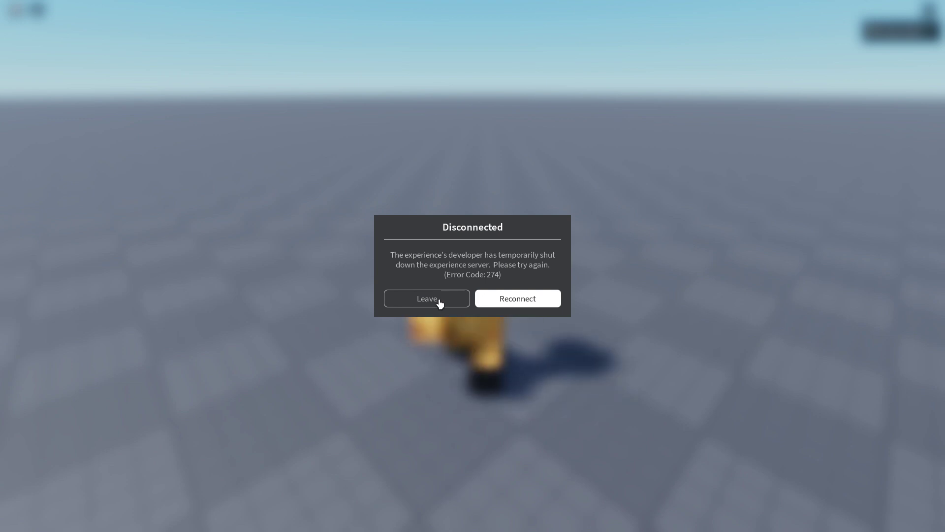
# - Leave the disconnected session and migrate Soft update to its latest update from the ••• menu
pyautogui.click(438, 300)
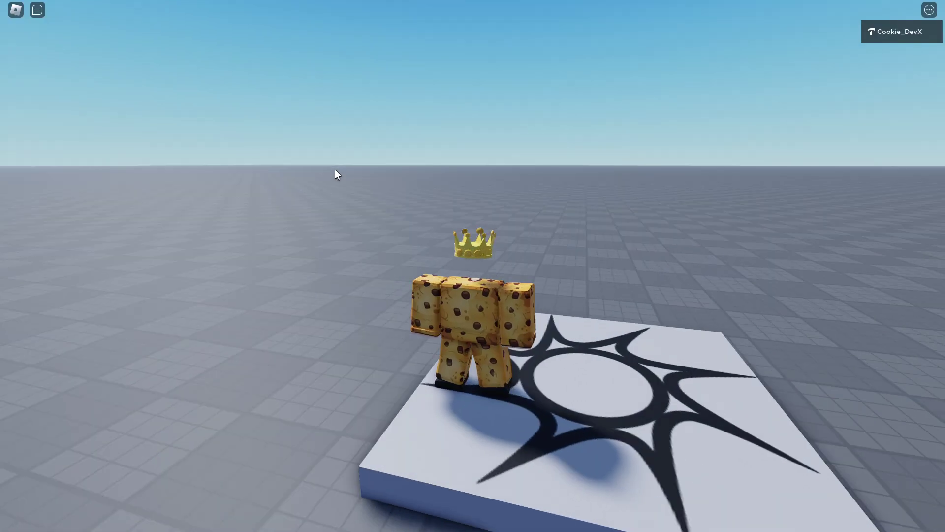
pyautogui.moveTo(418, 167); pyautogui.dragTo(425, 166, button='right')
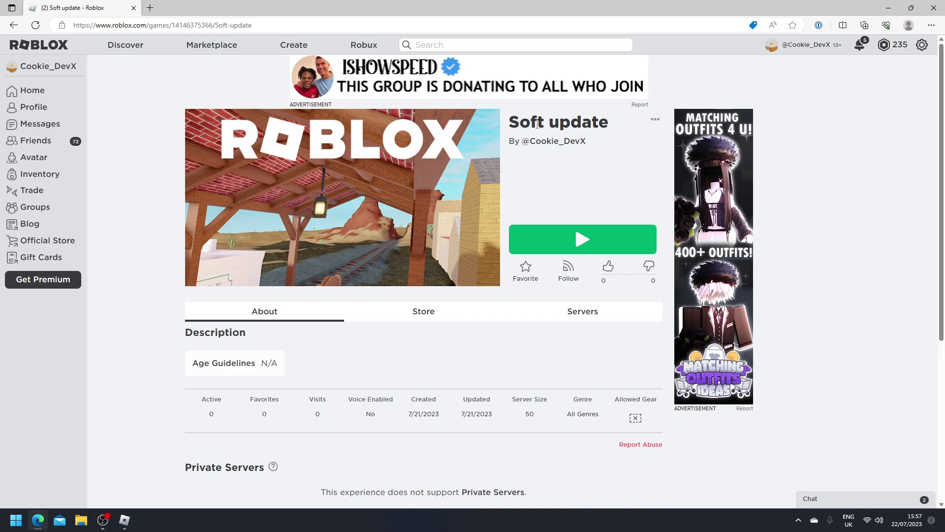
pyautogui.click(657, 120)
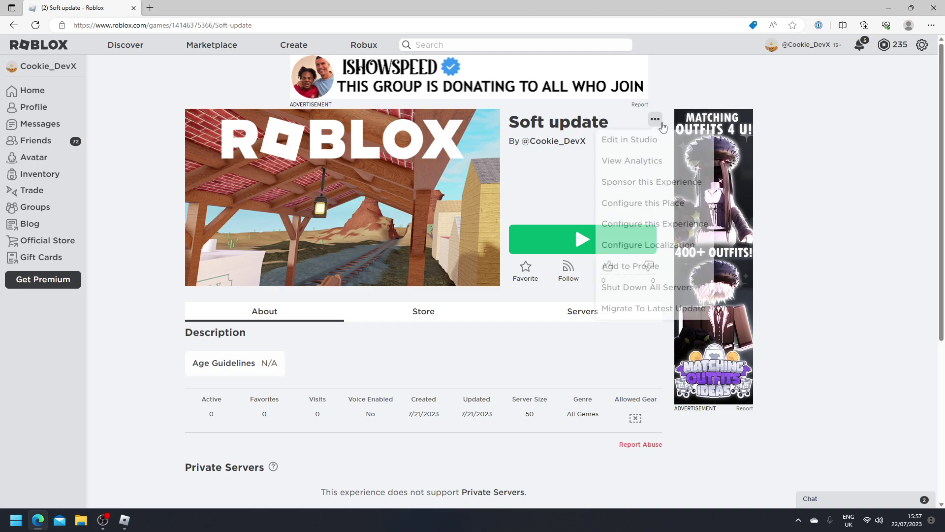
pyautogui.click(671, 309)
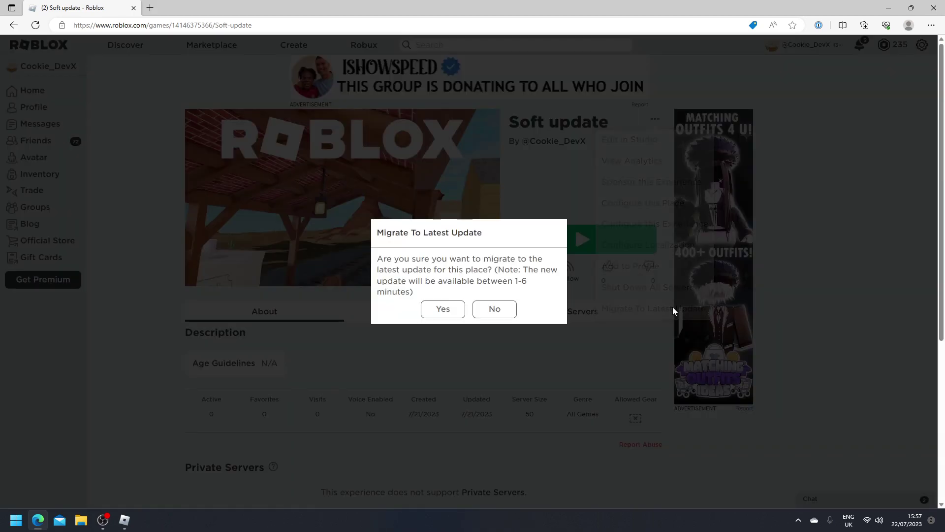
pyautogui.click(442, 310)
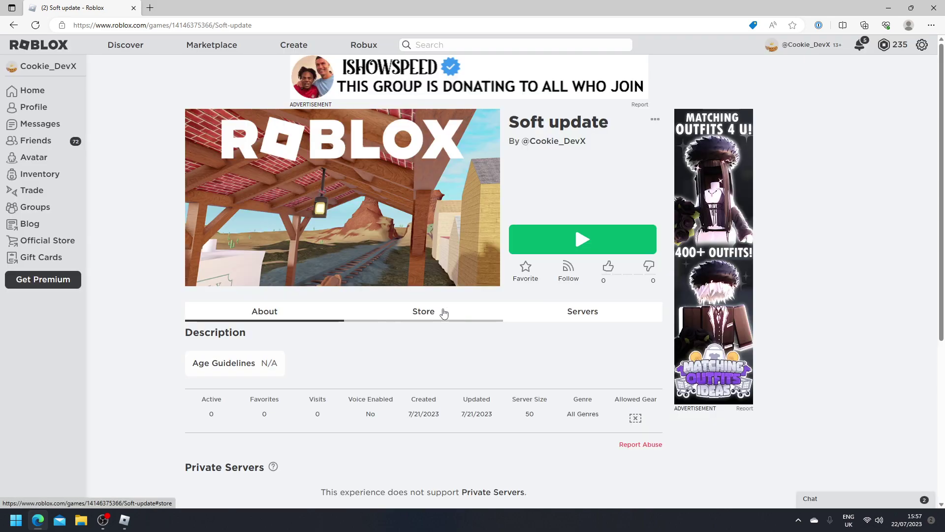
# - Show the running servers, walk the avatar off the spawn pad, and open the developer console
pyautogui.click(545, 311)
pyautogui.scroll(-4, 140, 415)
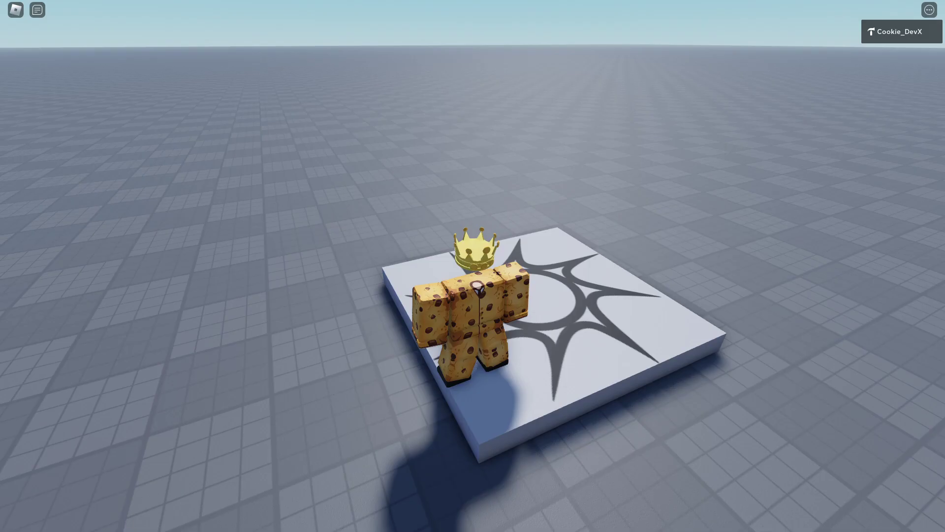
pyautogui.press('w')
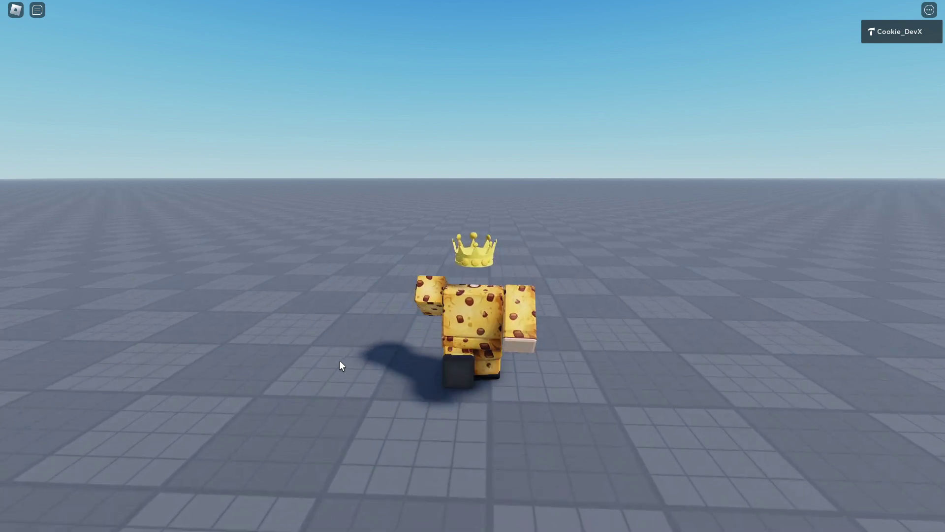
pyautogui.press('F9')
pyautogui.press('F9')
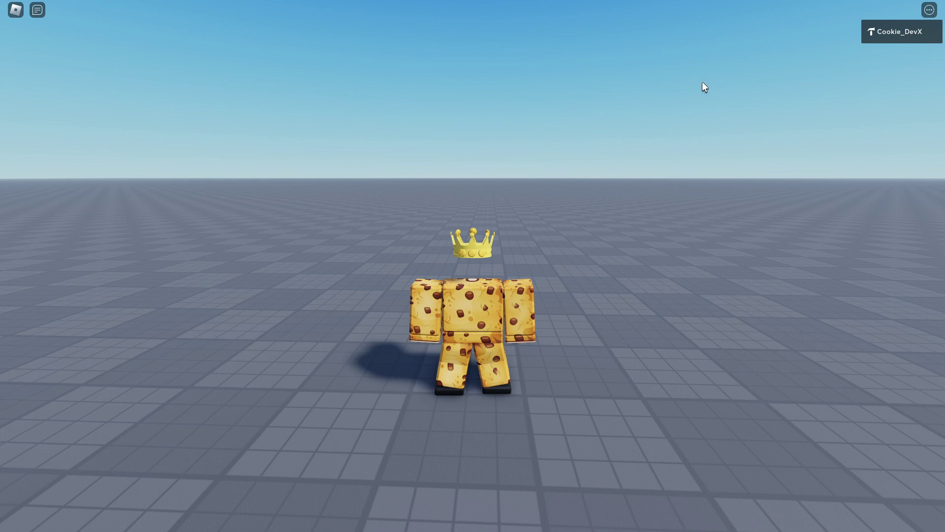
# - Shut down all of Soft update's servers from the game page, then return to the game
pyautogui.hotkey('alt', 'Tab')
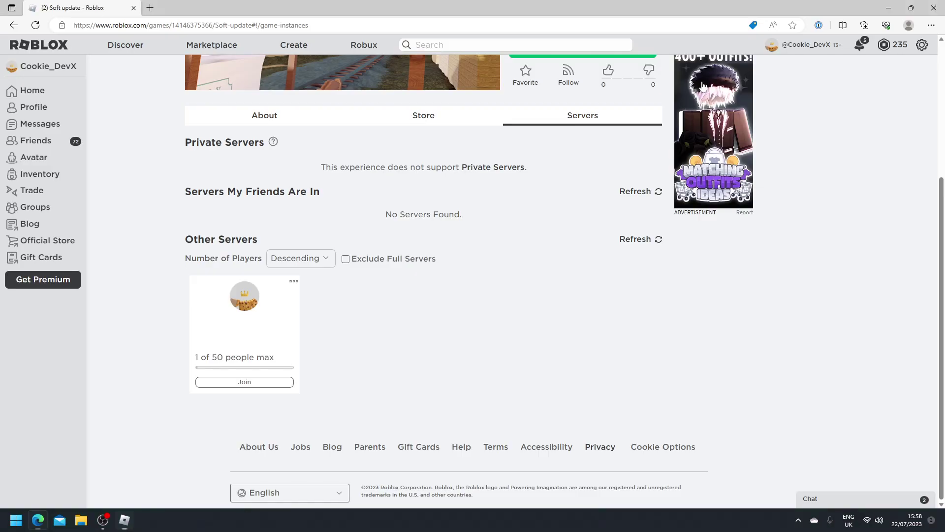
pyautogui.scroll(4, 691, 86)
pyautogui.click(655, 119)
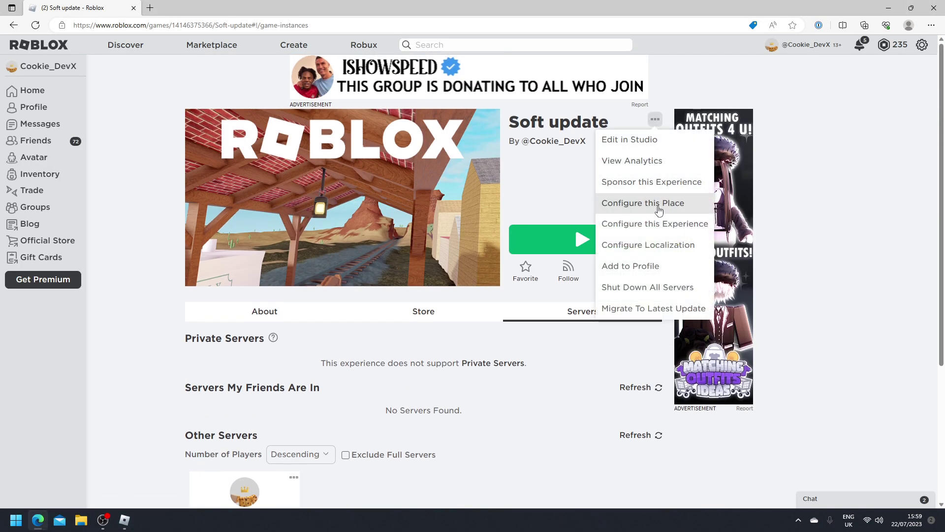
pyautogui.click(664, 288)
pyautogui.click(441, 298)
pyautogui.hotkey('alt', 'Tab')
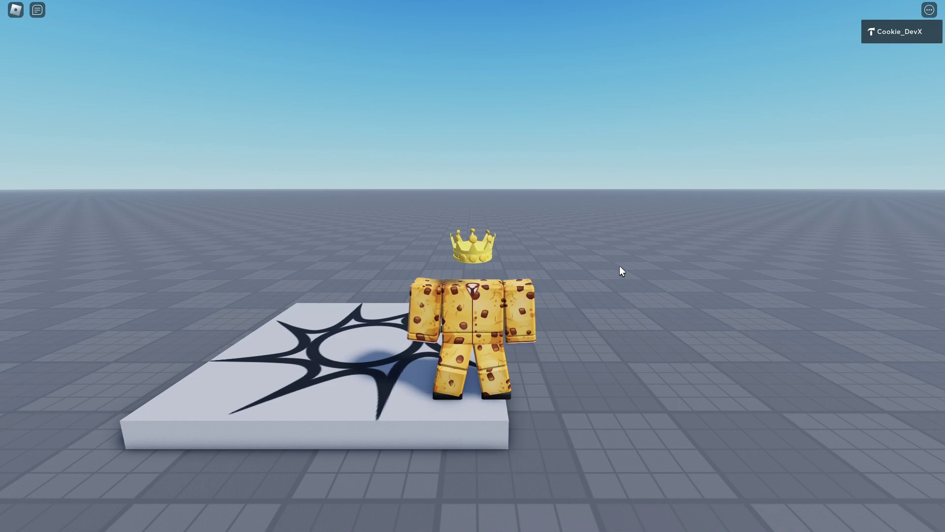
# - Bring up the browser showing the DevForum Soft Shutdown Script post and its SoftShutdown.lua source
pyautogui.press('super')
pyautogui.write('st')
pyautogui.click(129, 238)
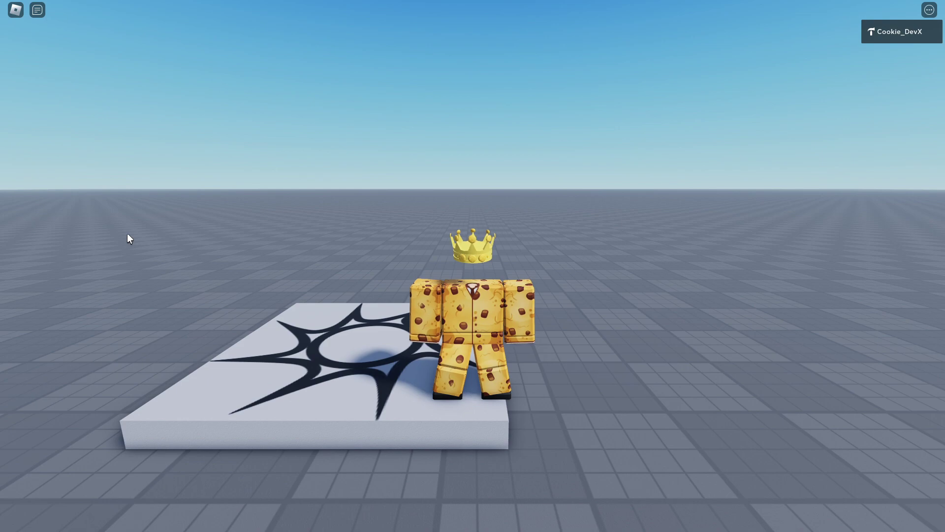
pyautogui.press('super')
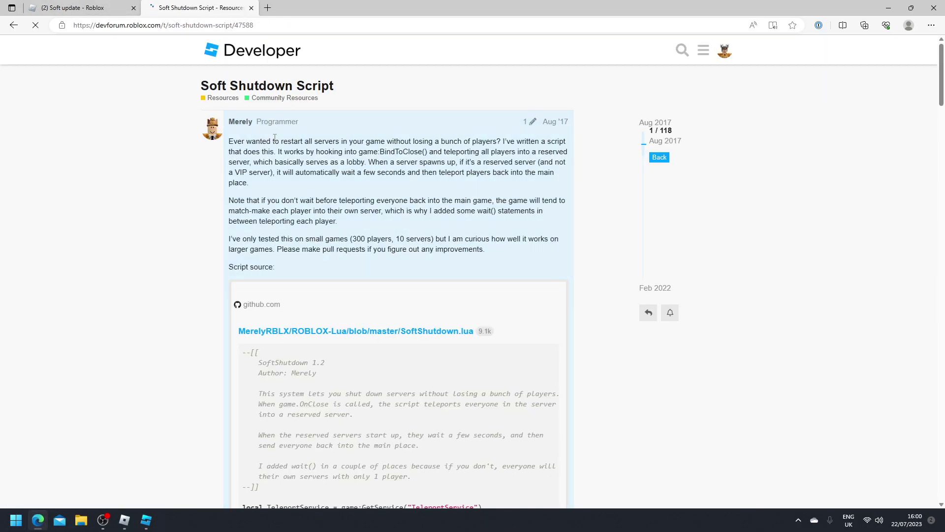
pyautogui.doubleClick(274, 141)
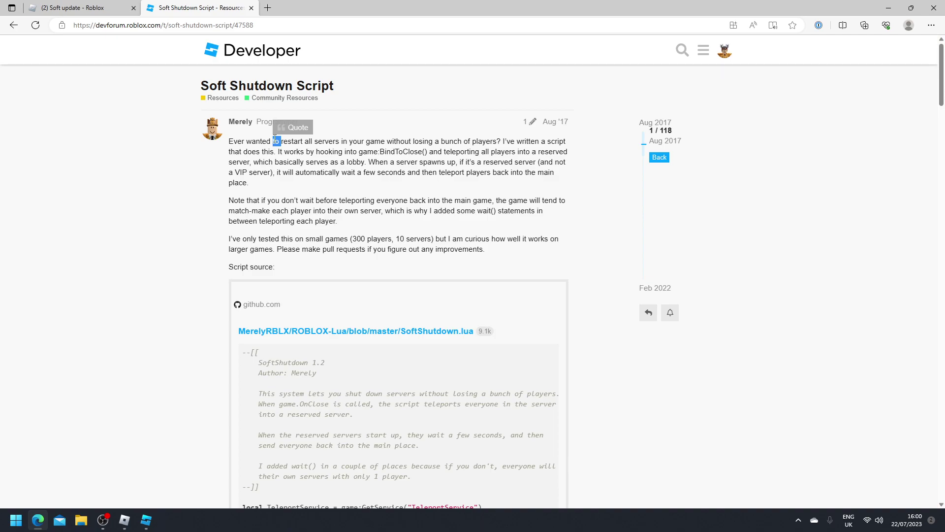
pyautogui.click(145, 144)
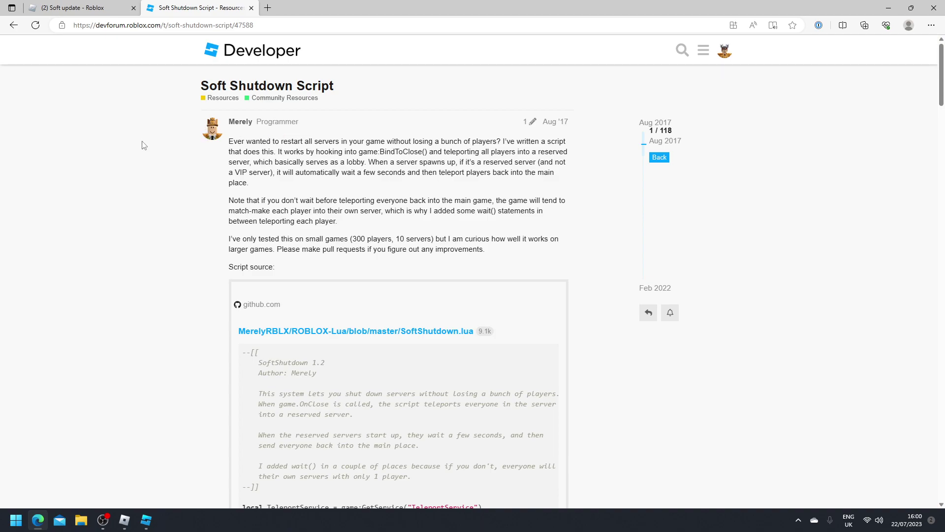
pyautogui.scroll(-3, 380, 148)
pyautogui.scroll(3, 340, 123)
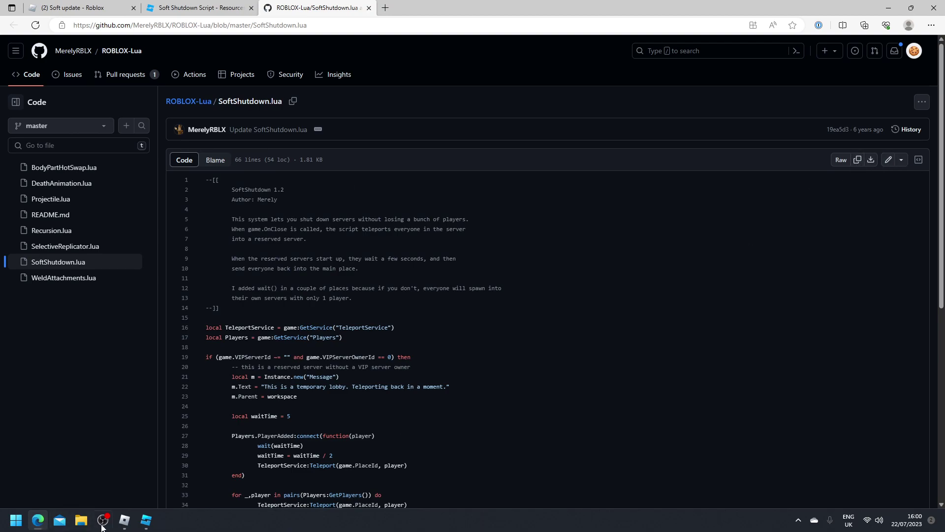
# - Create a new Baseplate place in Studio, close the side panels, and add an object under ServerScriptService
pyautogui.click(146, 525)
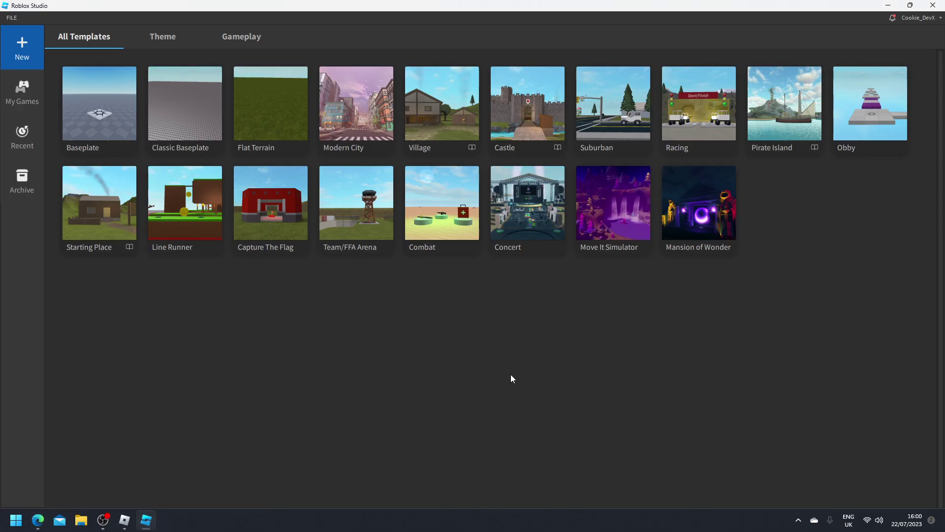
pyautogui.click(119, 127)
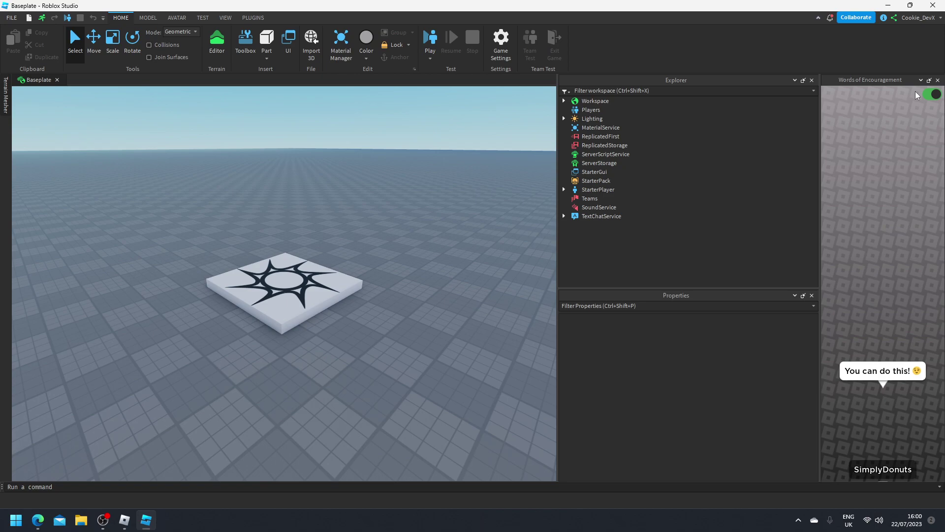
pyautogui.click(938, 79)
pyautogui.click(5, 95)
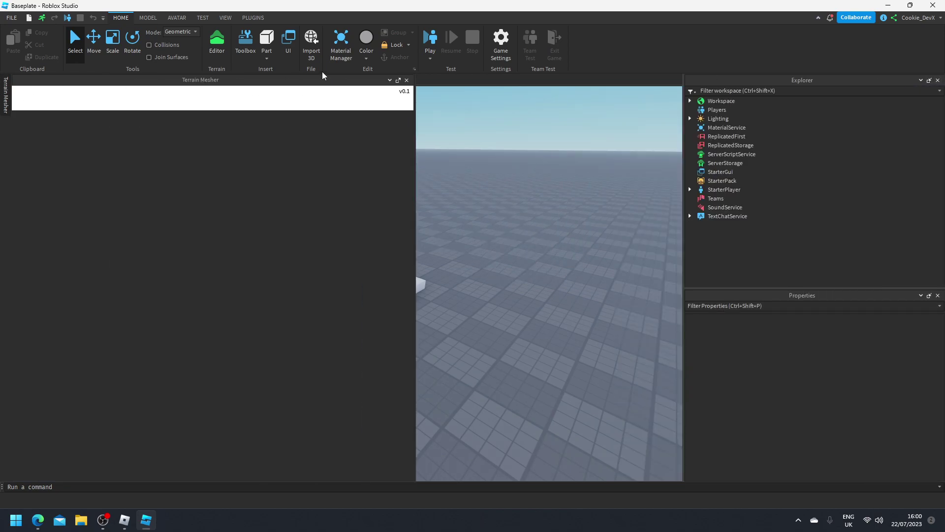
pyautogui.click(405, 79)
pyautogui.click(768, 155)
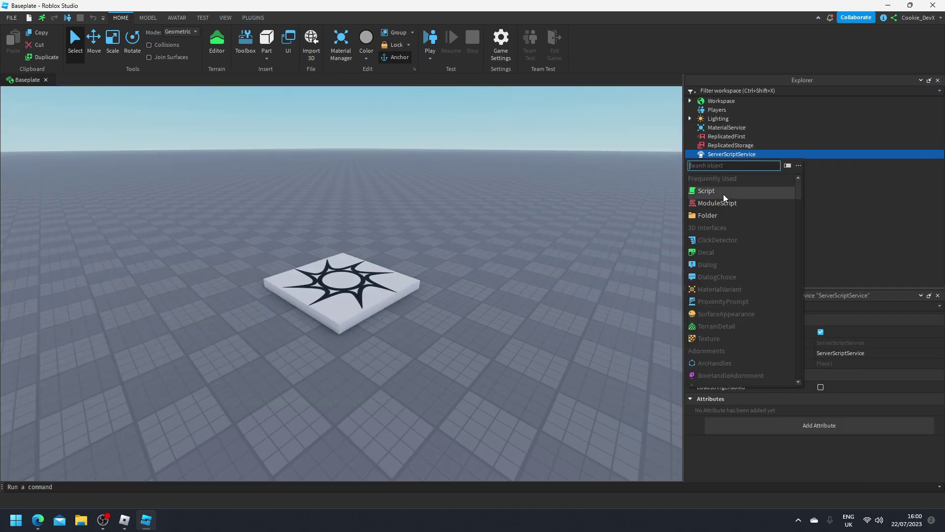
# - Create a Script in ServerScriptService and replace its hello-world code with the SoftShutdown code
pyautogui.click(706, 191)
pyautogui.hotkey('ctrl', 'a')
pyautogui.hotkey('ctrl', 'v')
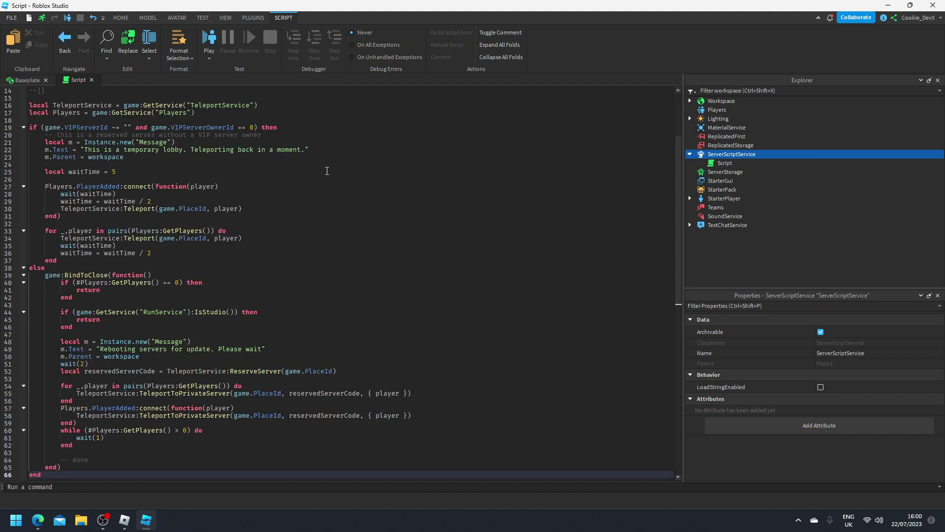
# - Review the pasted script, from the header comment through the BindToClose handler
pyautogui.scroll(5, 327, 171)
pyautogui.click(279, 174)
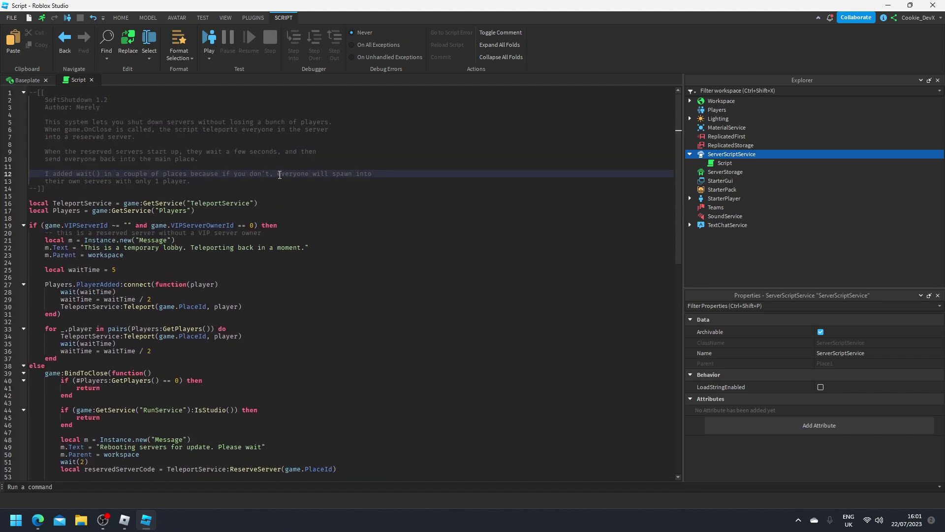
pyautogui.scroll(-5, 279, 174)
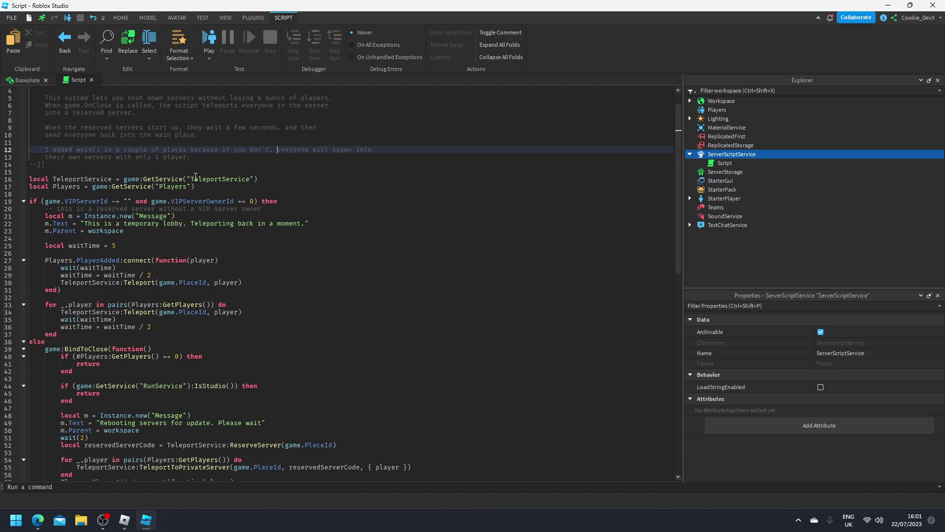
pyautogui.click(182, 189)
pyautogui.scroll(3, 182, 188)
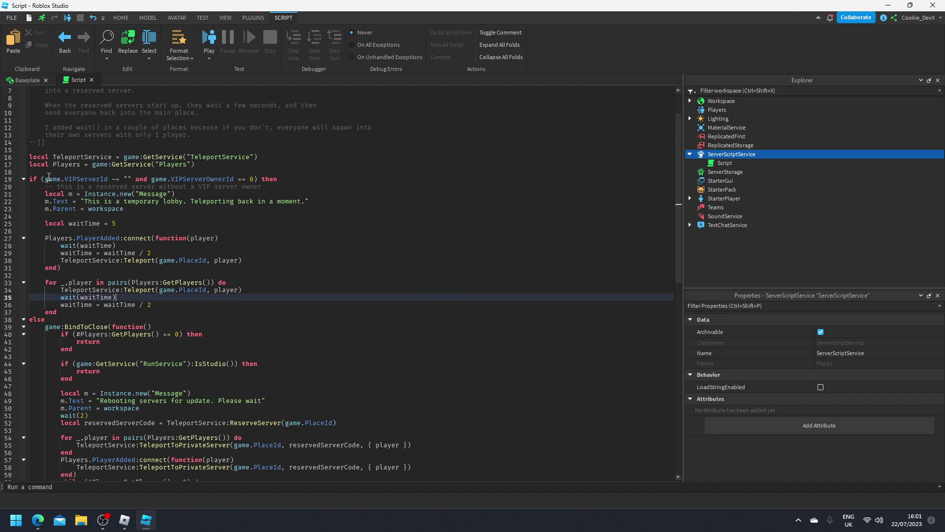
pyautogui.moveTo(48, 176); pyautogui.dragTo(226, 187)
pyautogui.click(148, 320)
pyautogui.scroll(-1, 150, 303)
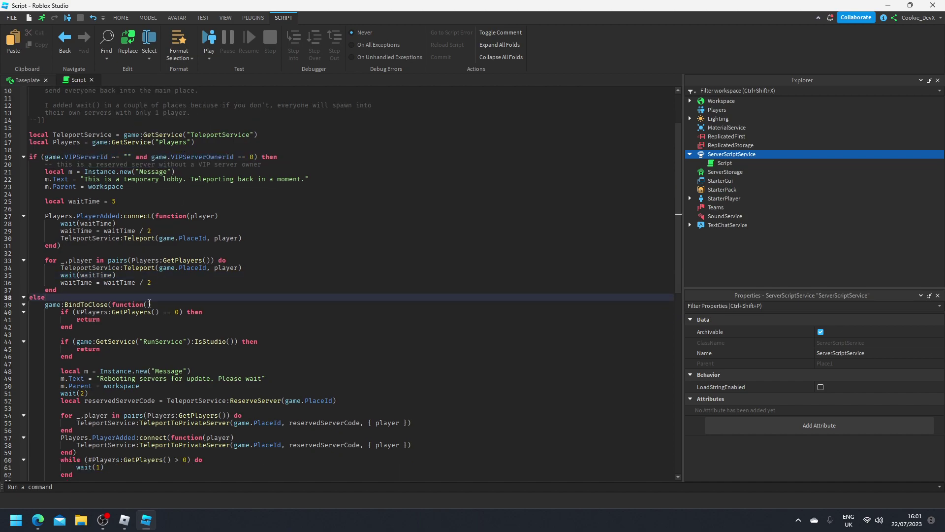
pyautogui.doubleClick(78, 308)
pyautogui.click(78, 311)
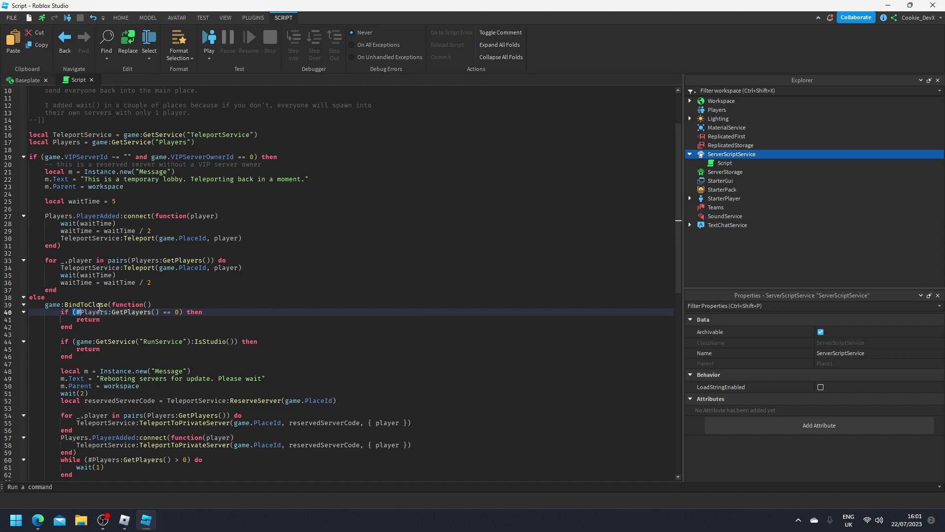
# - With Alt+P, replace the default name with 'Soft Shutdown Script Test' and create the game
pyautogui.hotkey('alt', 'p')
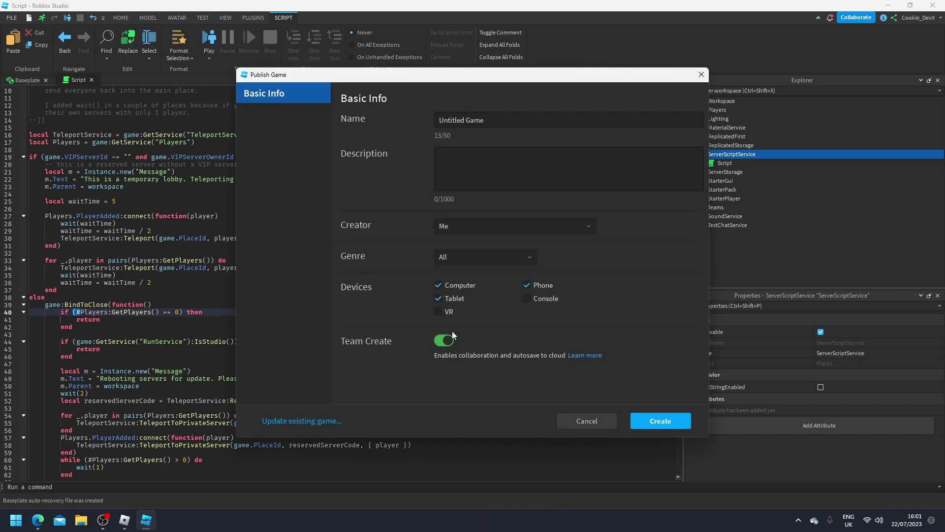
pyautogui.click(517, 120)
pyautogui.hotkey('ctrl', 'a')
pyautogui.press('BackSpace')
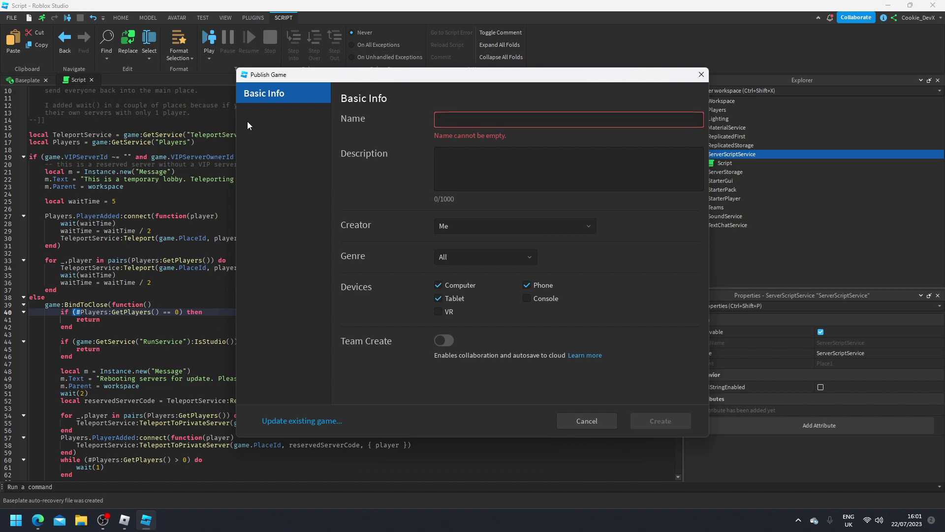
pyautogui.write('Soft Shutdown ')
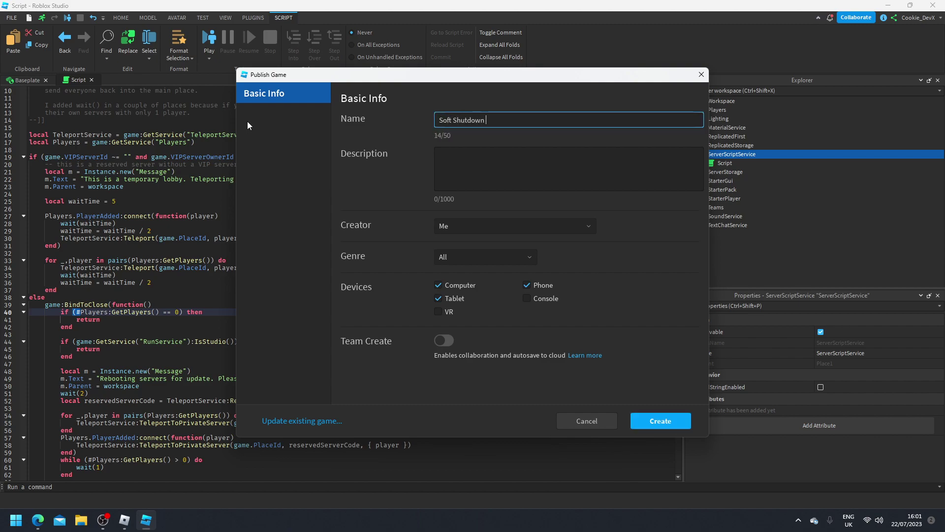
pyautogui.write('Script Test')
pyautogui.click(682, 423)
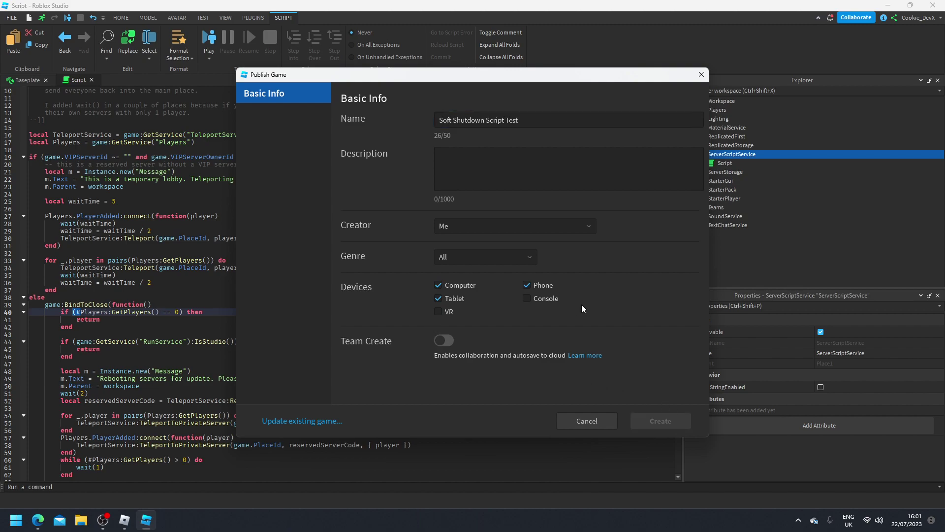
# - Open Soft Shutdown Script Test from your creations on roblox.com and start playing it
pyautogui.click(481, 403)
pyautogui.click(38, 520)
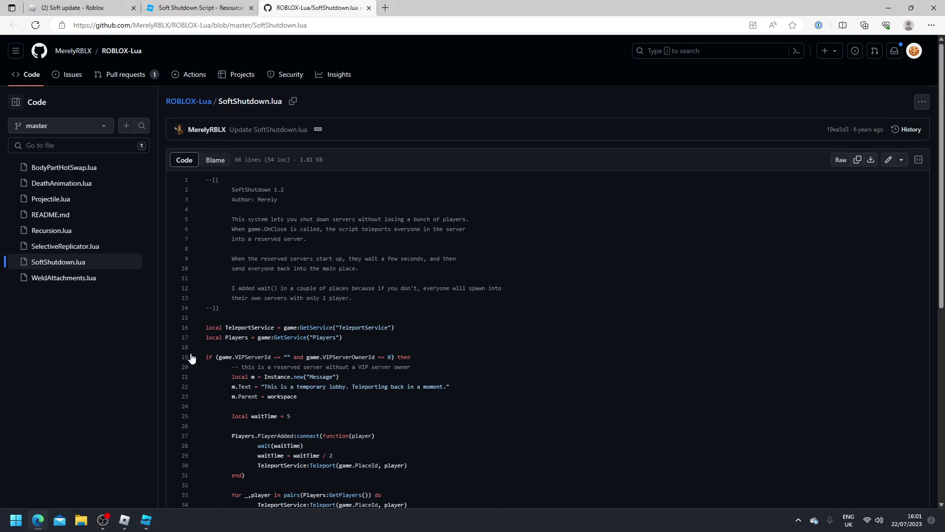
pyautogui.click(114, 8)
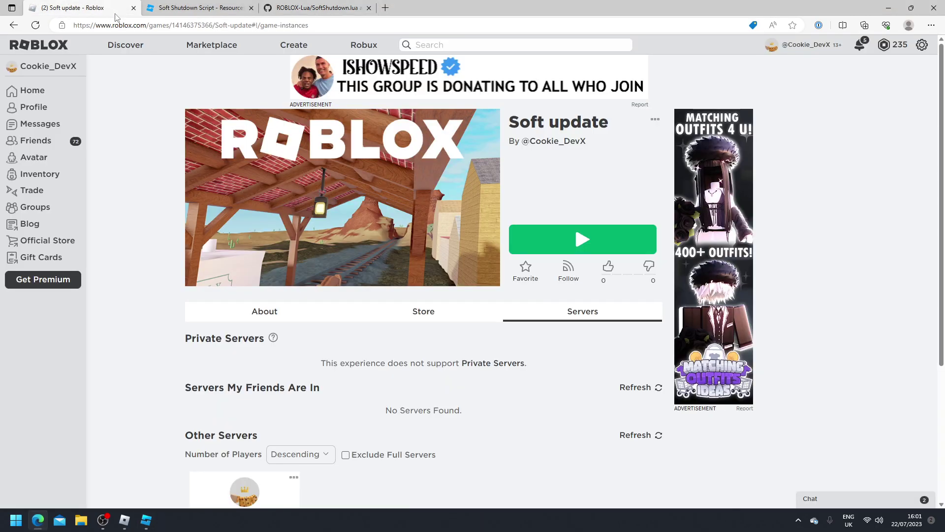
pyautogui.click(292, 44)
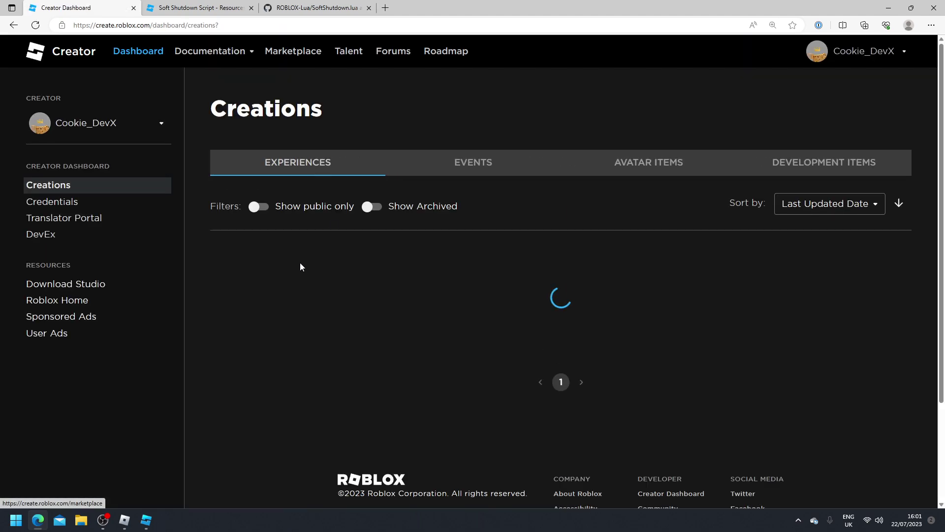
pyautogui.click(245, 289)
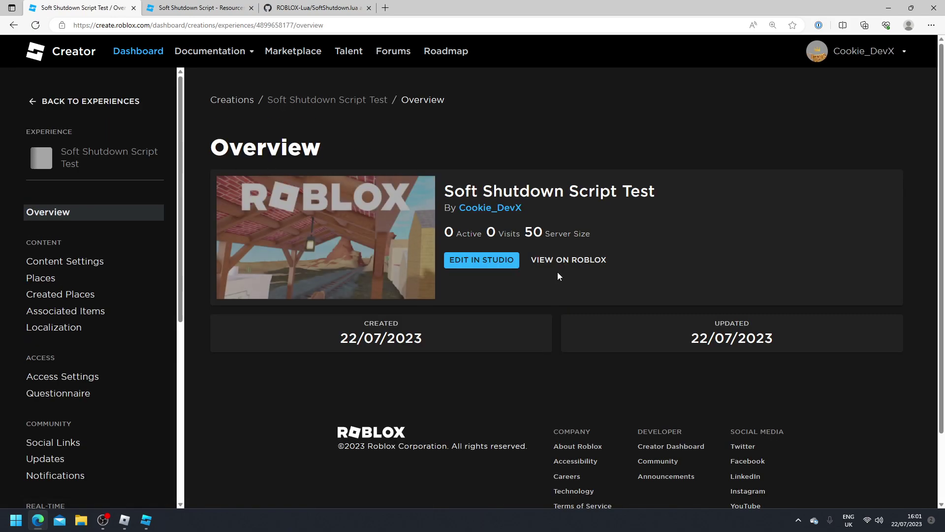
pyautogui.click(563, 260)
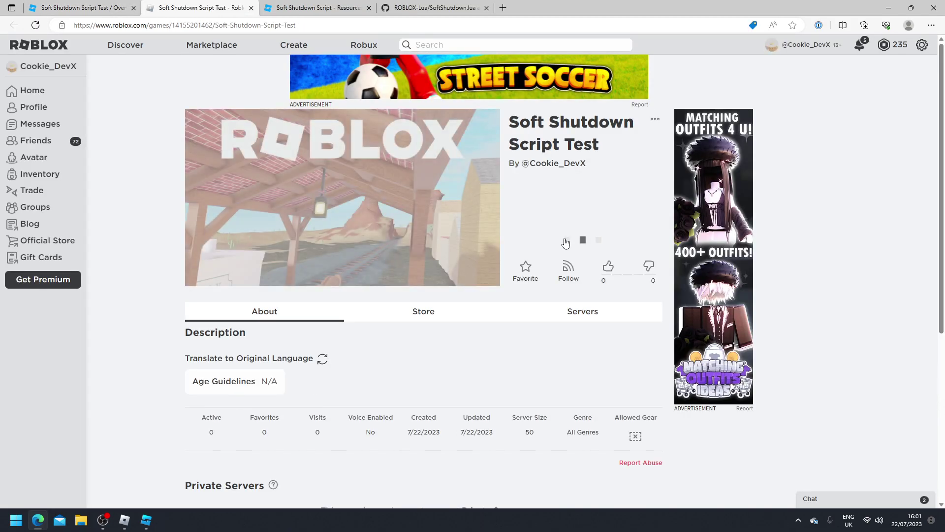
pyautogui.click(566, 238)
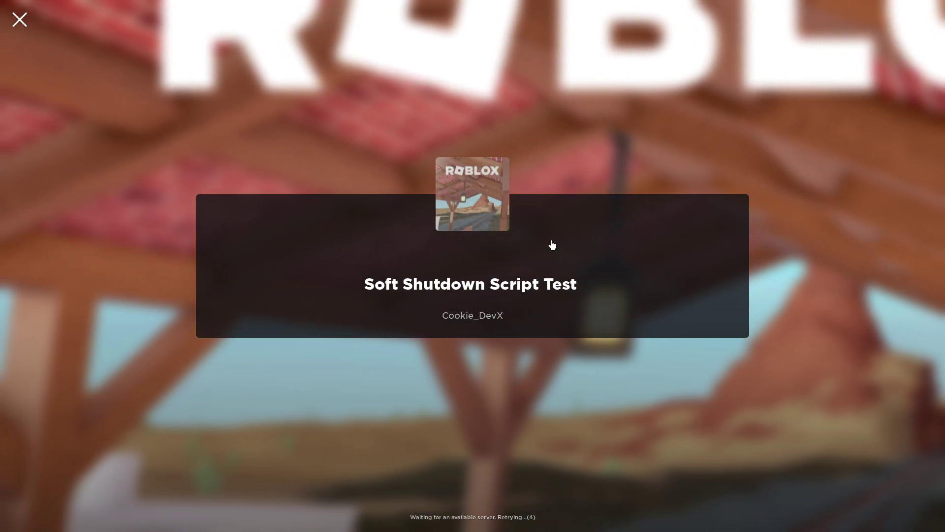
pyautogui.press('super')
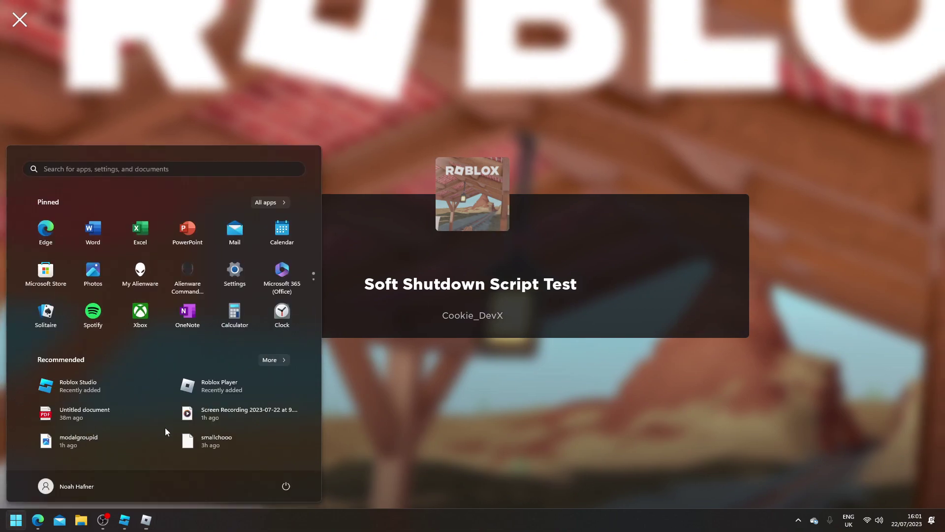
# - Select the Workspace Baseplate and set its BrickColor to a red swatch
pyautogui.click(124, 520)
pyautogui.click(47, 80)
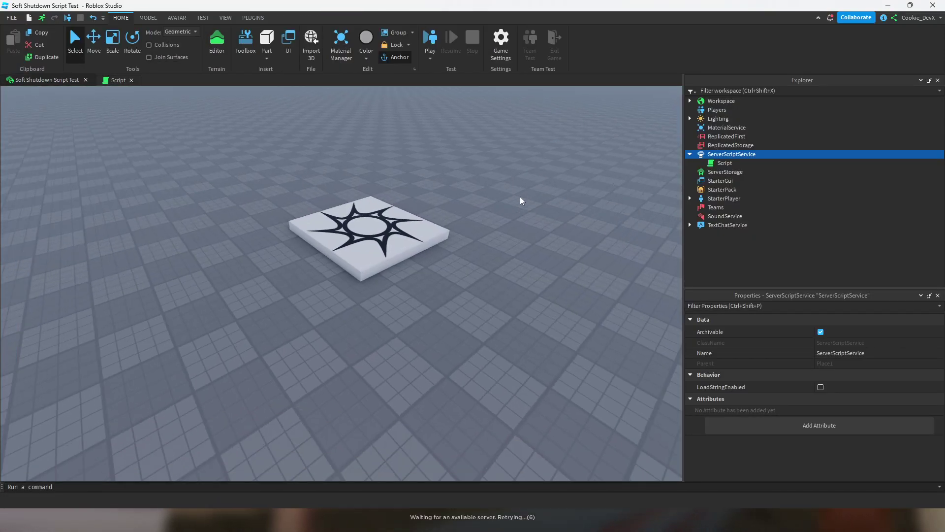
pyautogui.click(721, 101)
pyautogui.click(690, 100)
pyautogui.click(729, 136)
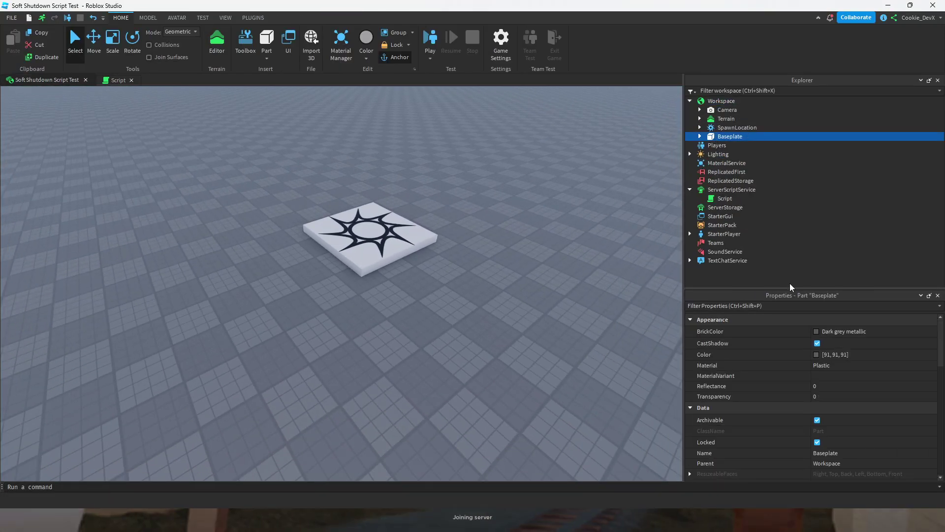
pyautogui.click(831, 332)
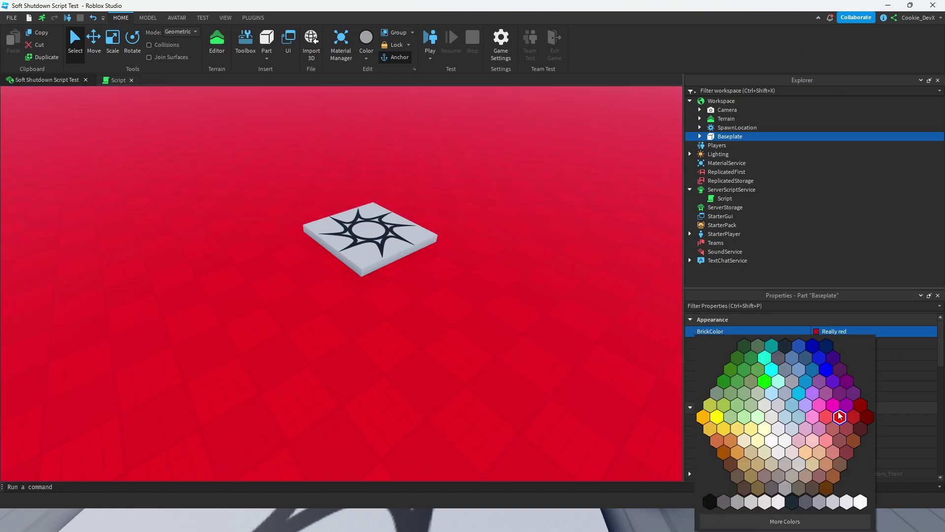
pyautogui.click(840, 413)
pyautogui.moveTo(468, 275); pyautogui.dragTo(468, 236, button='right')
pyautogui.click(366, 191)
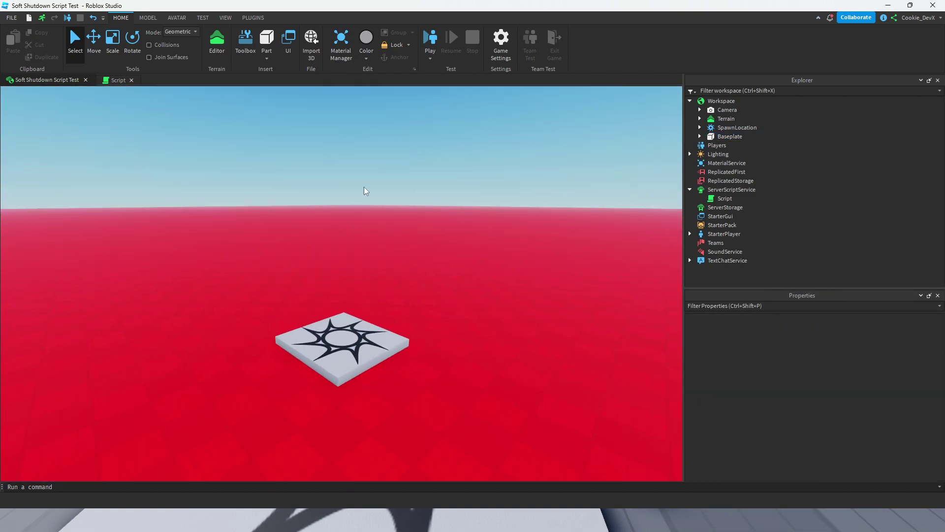
pyautogui.click(11, 18)
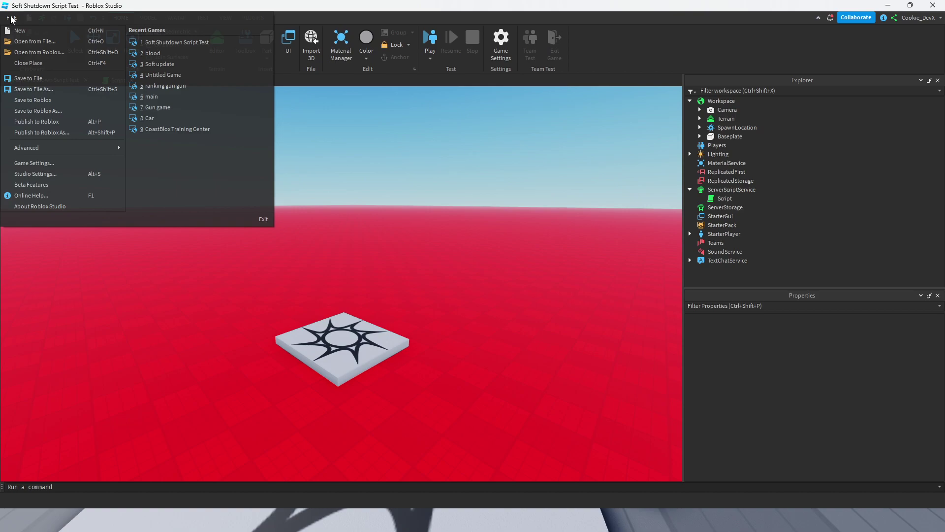
# - Publish the updated place to Roblox, then shut down all servers from the game page's ••• menu
pyautogui.click(48, 121)
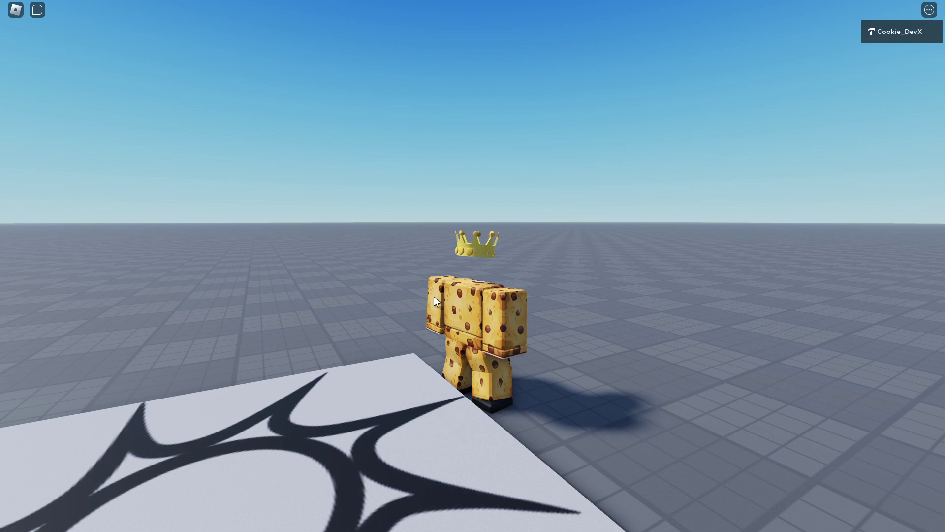
pyautogui.hotkey('alt', 'Tab')
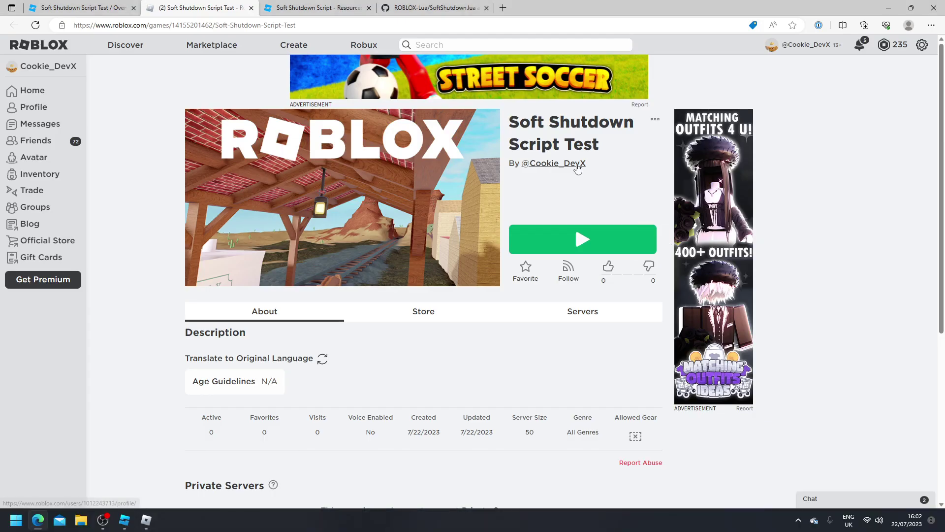
pyautogui.click(653, 122)
pyautogui.click(642, 287)
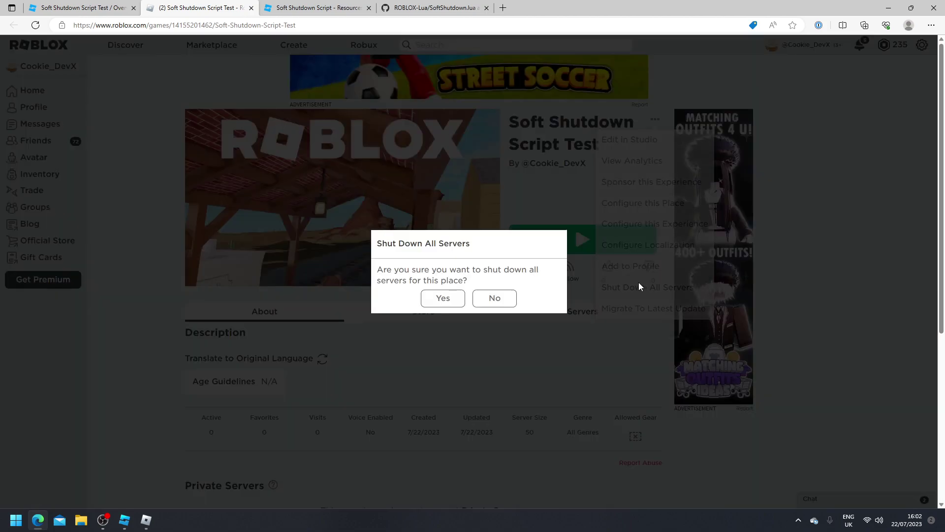
pyautogui.click(458, 296)
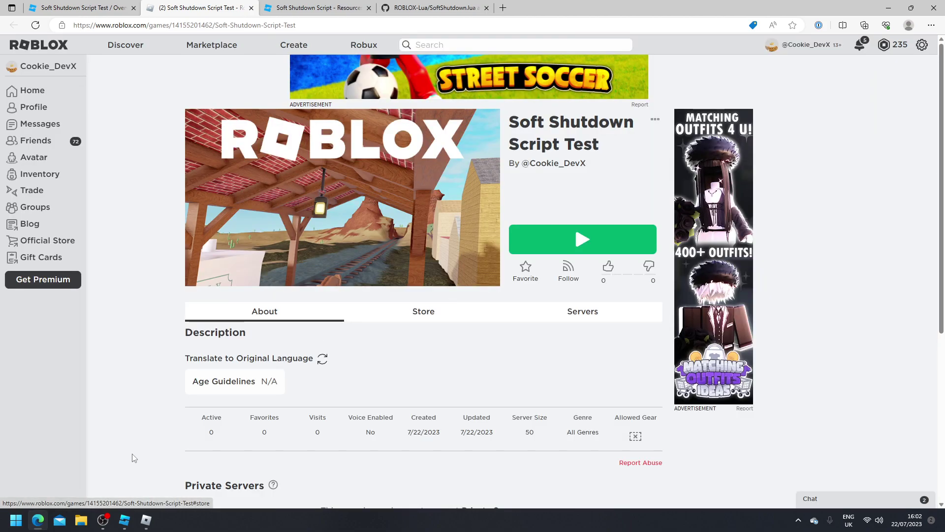
pyautogui.click(146, 520)
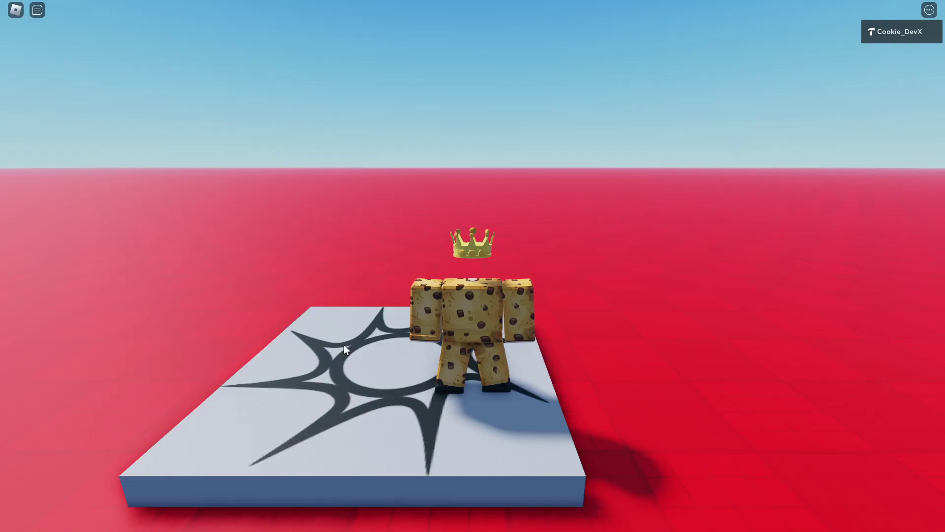
# - Swing the camera down over the spawn to view the new red baseplate
pyautogui.moveTo(469, 320); pyautogui.dragTo(468, 320, button='right')
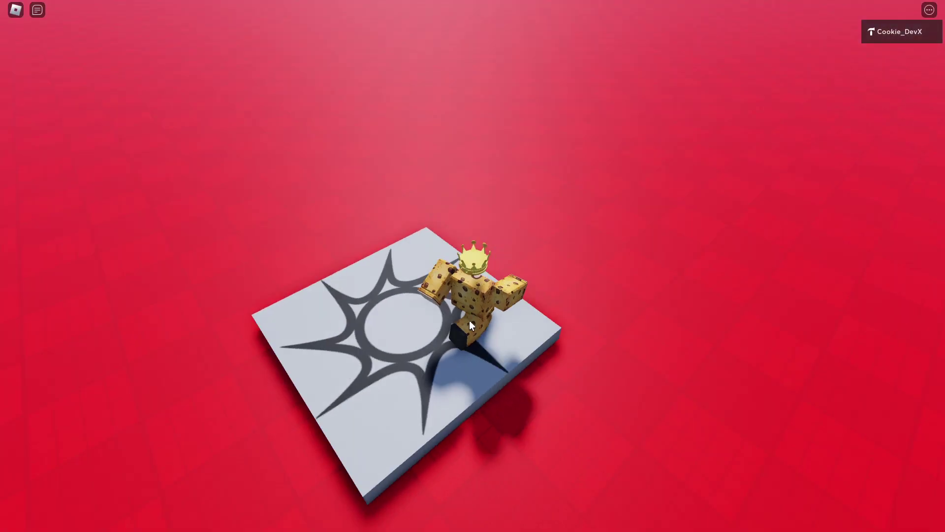
pyautogui.scroll(-10, 469, 320)
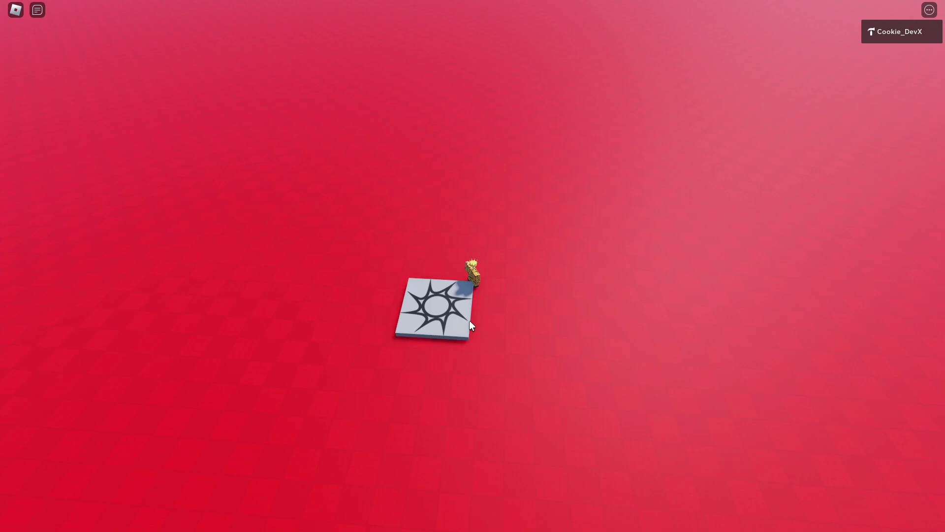